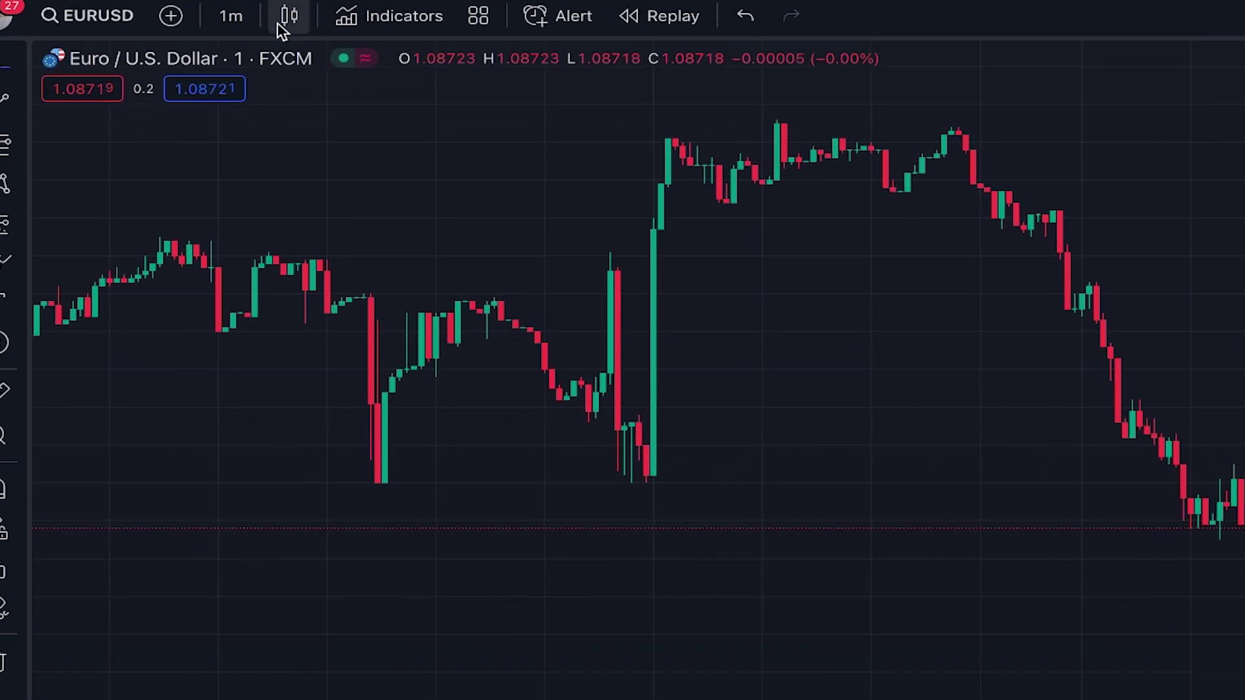
Keep the chart on the 1-minute timeframe and confirm the EURUSD symbol in Symbol Search.
click(241, 19)
click(267, 106)
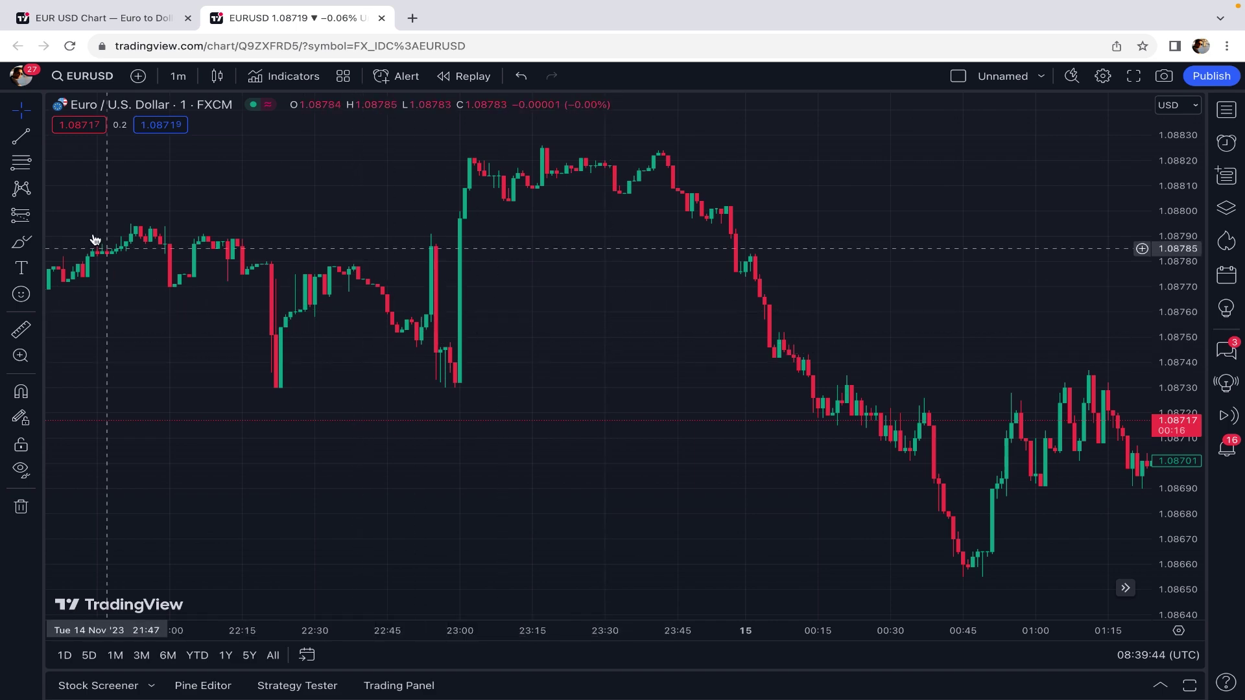
click(119, 28)
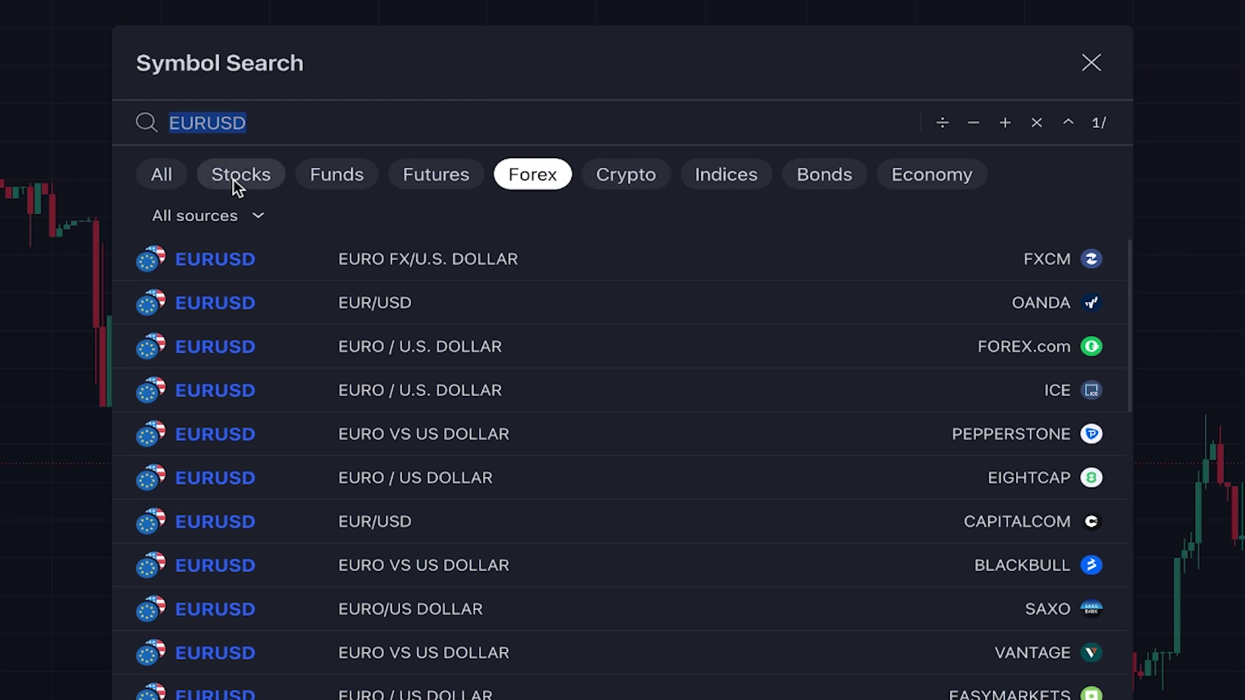
click(1102, 63)
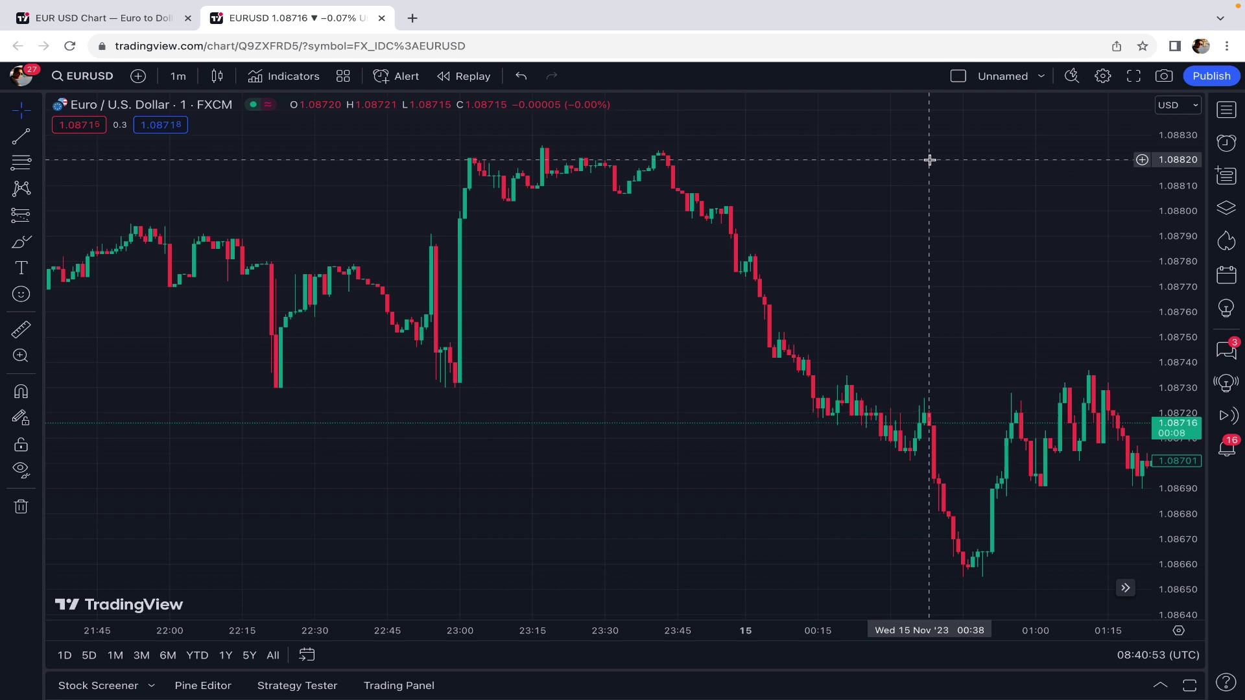
Add the Machine Learning: Lorentzian Classification indicator to the chart.
click(288, 77)
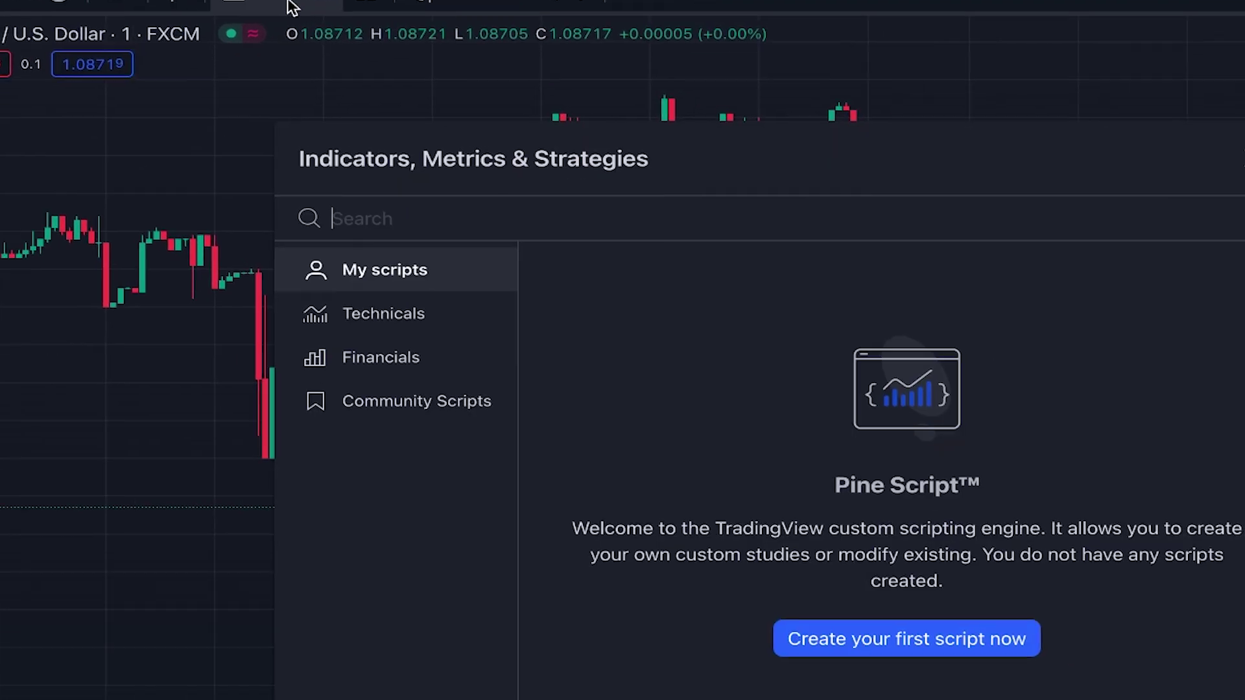
text(machine learning lorentzian classification)
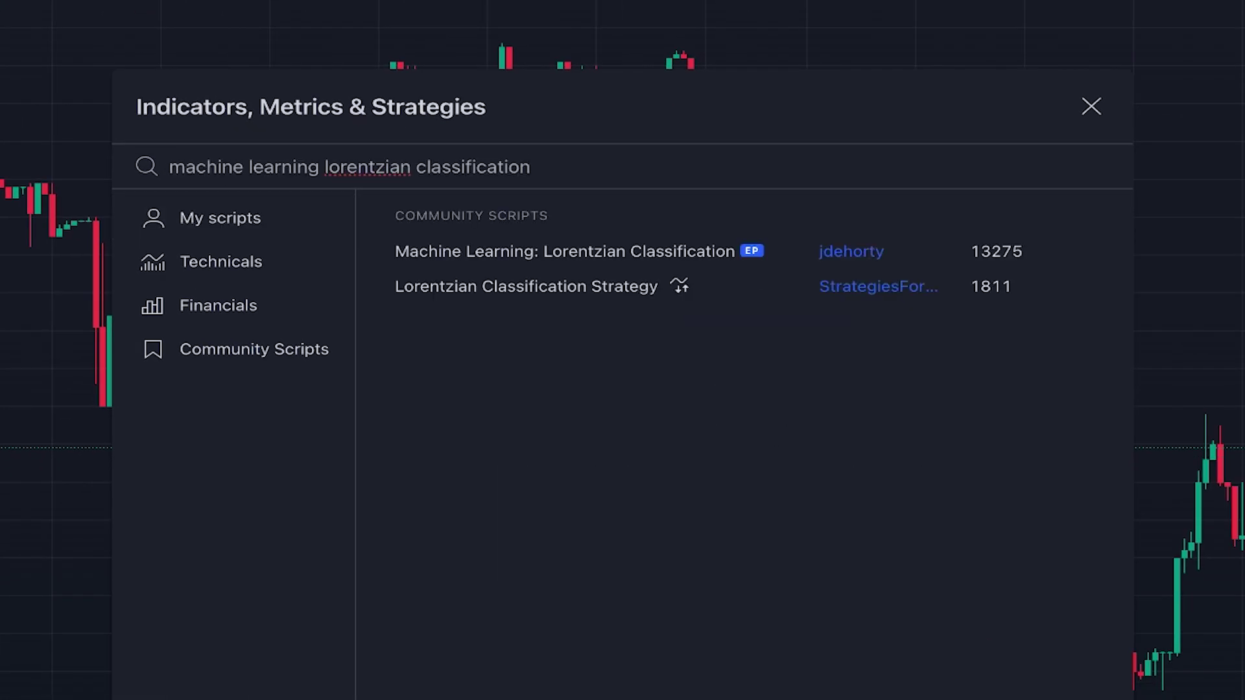
click(733, 259)
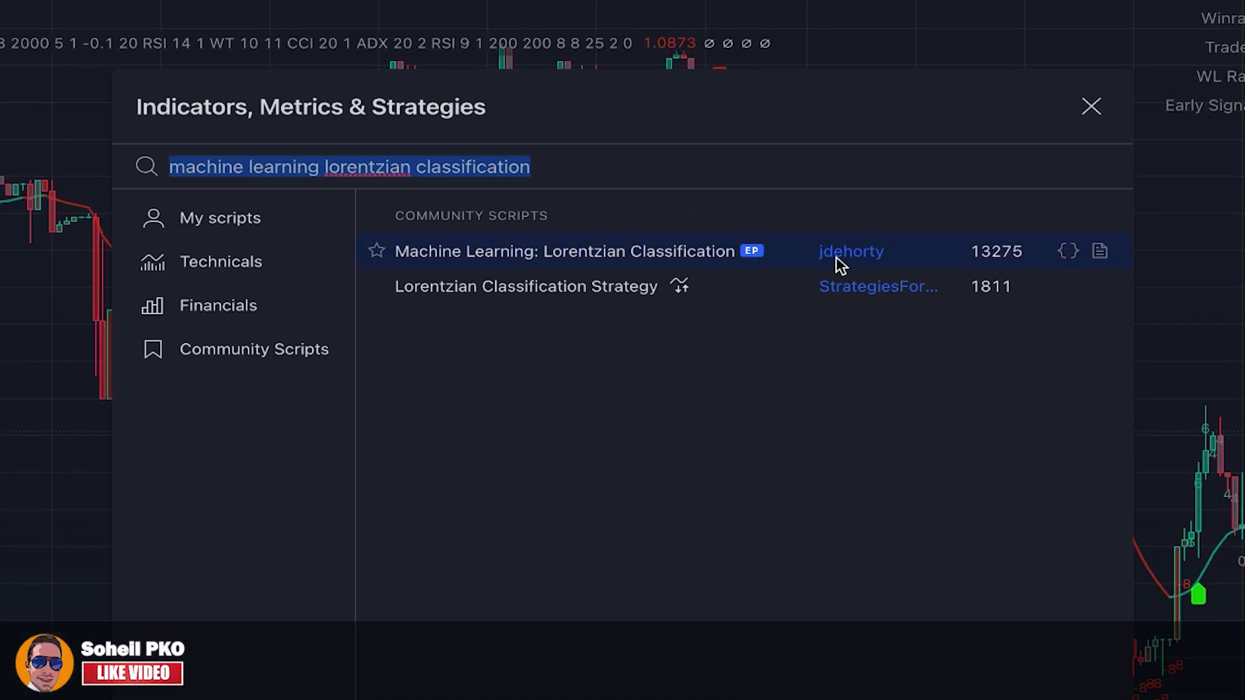
click(1093, 109)
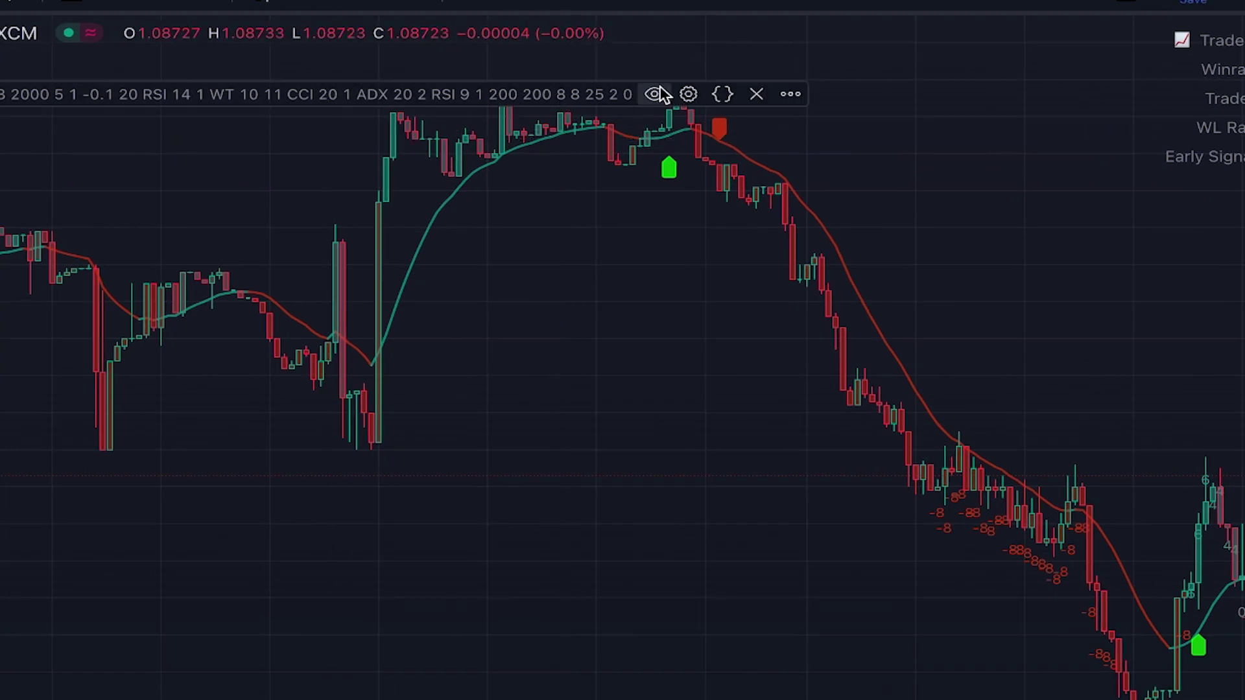
Turn off the Lorentzian Classification Labels, Tables and Bar Color style options.
click(688, 94)
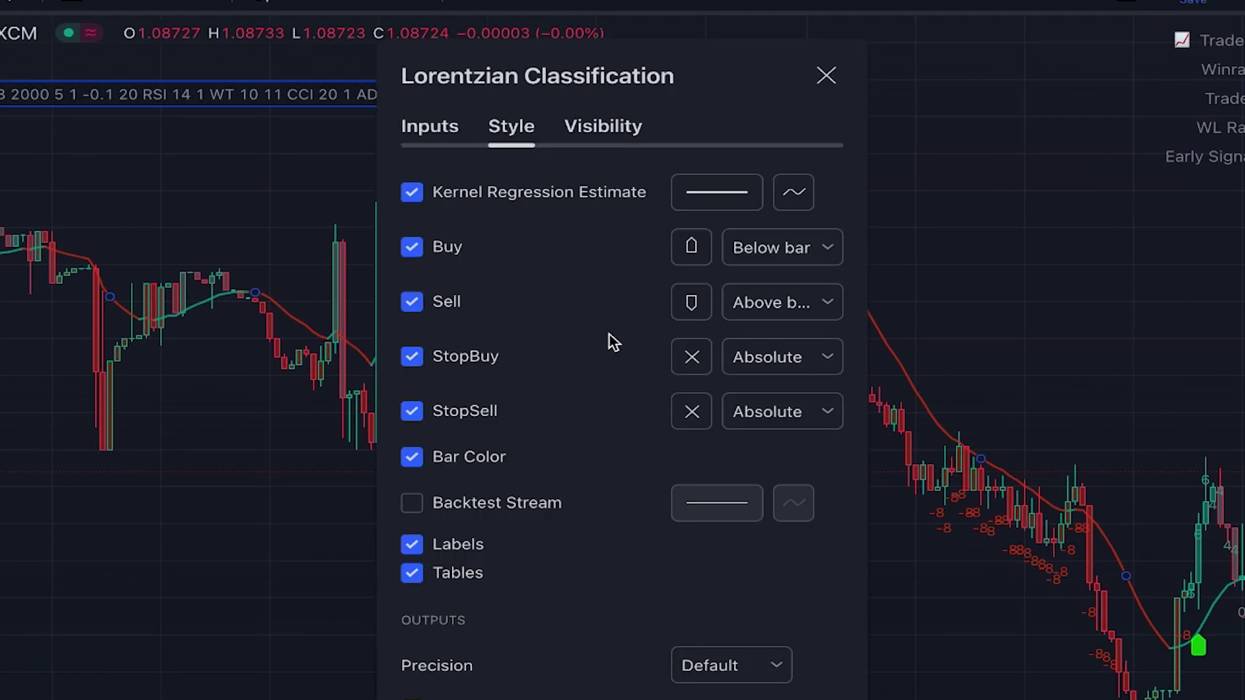
click(412, 547)
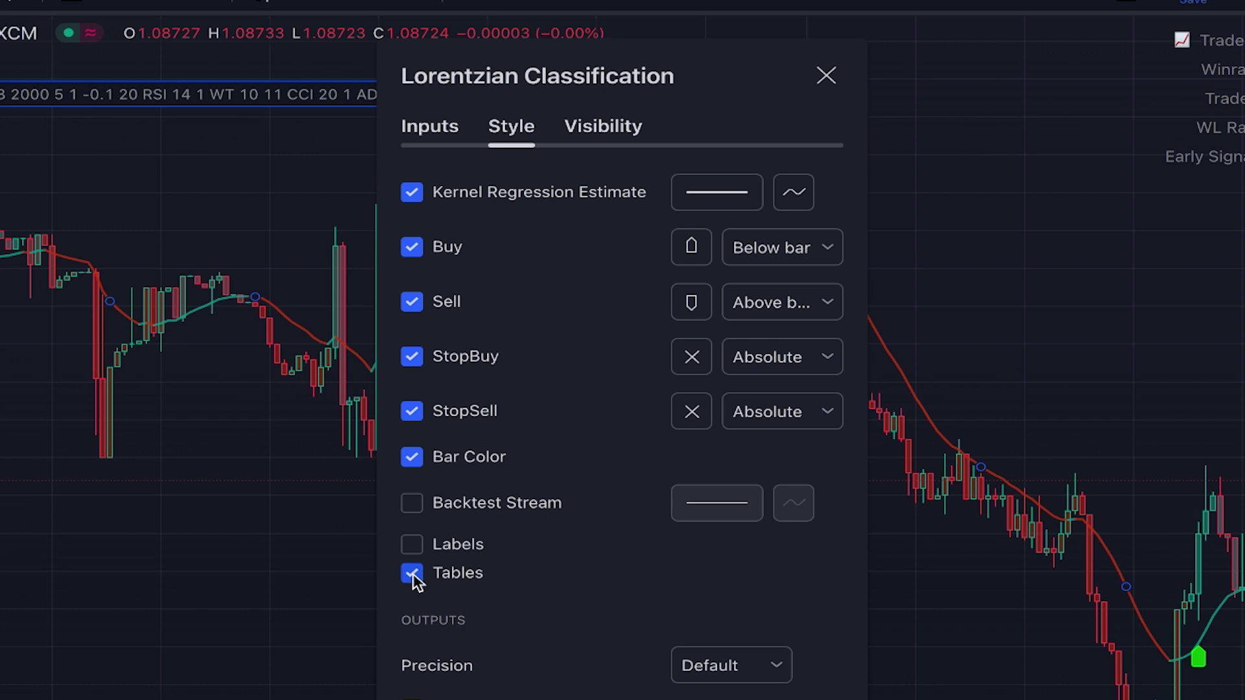
click(412, 574)
click(412, 458)
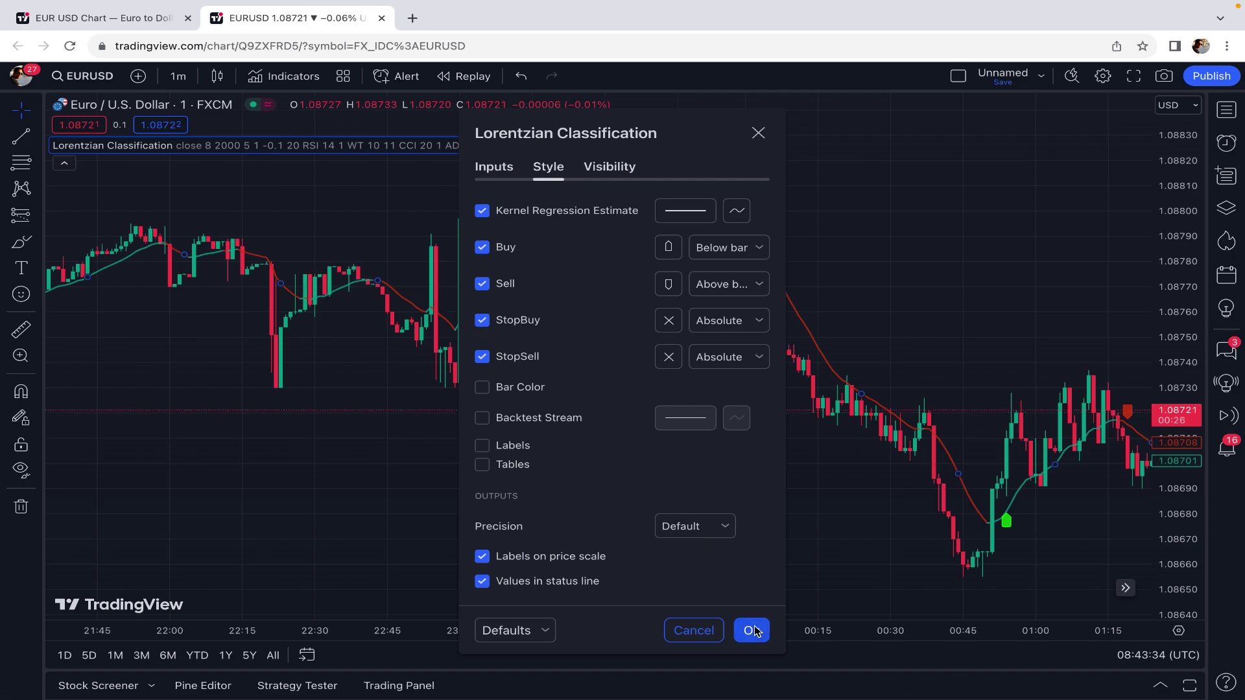
click(751, 631)
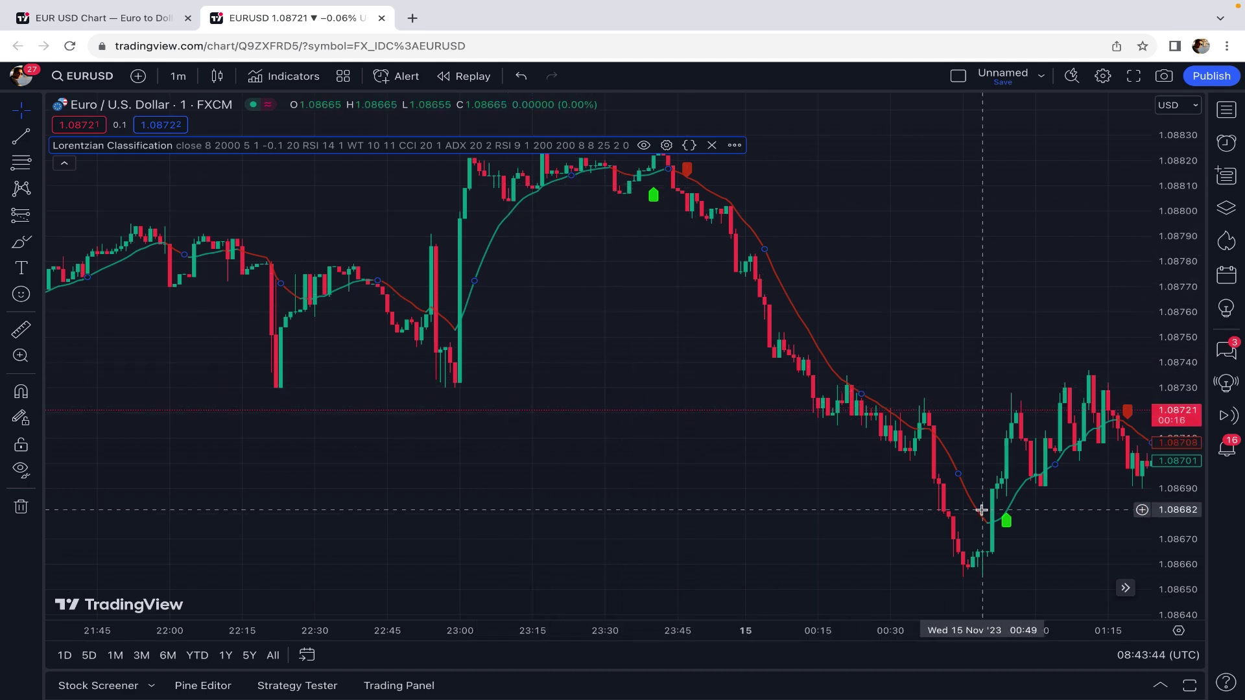
Add the Andean Oscillator indicator to the chart.
click(310, 76)
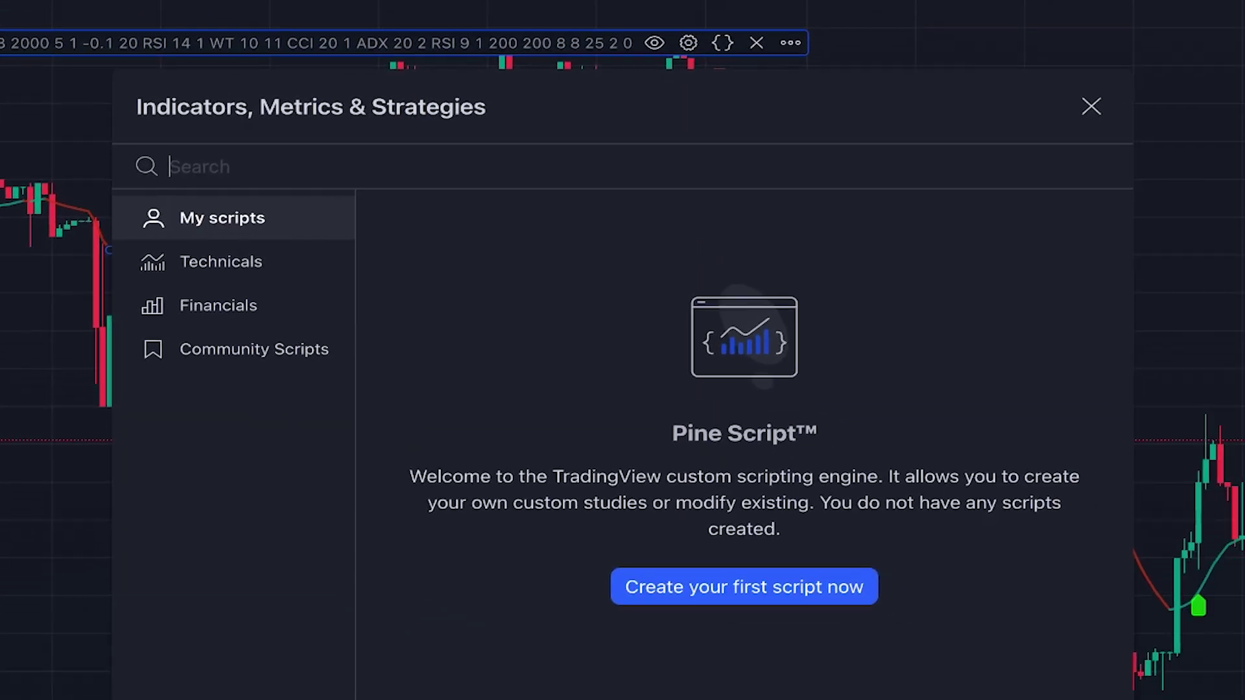
text(andean)
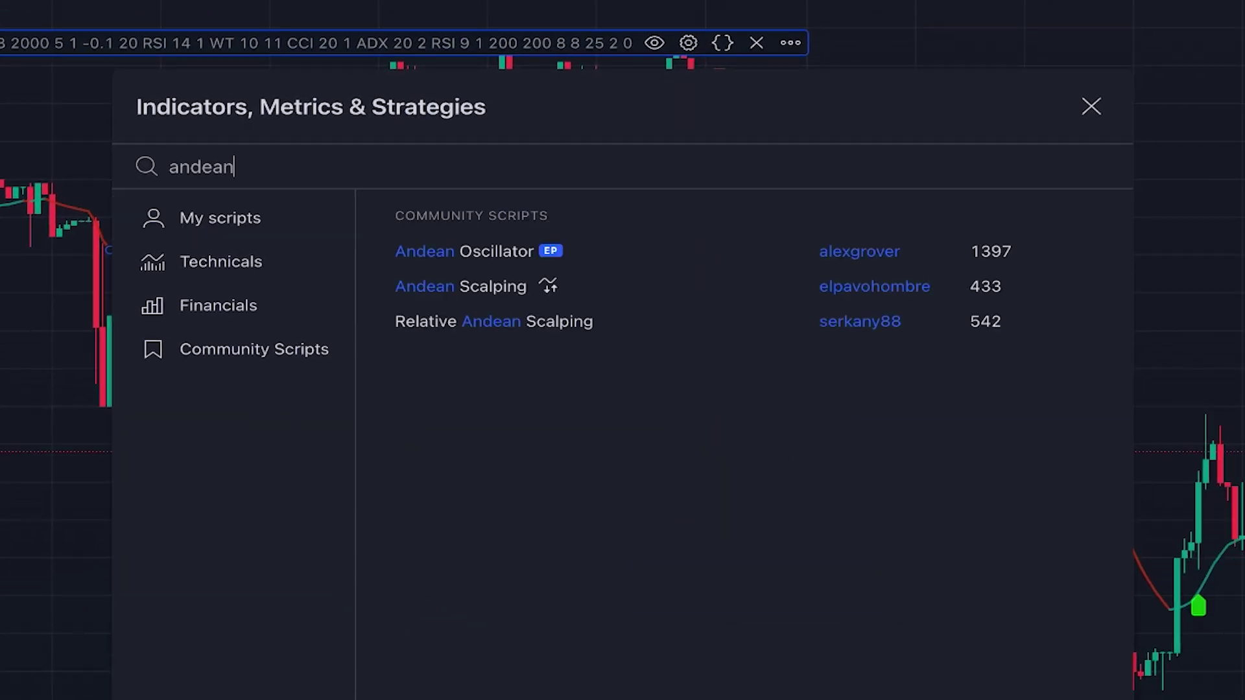
click(503, 254)
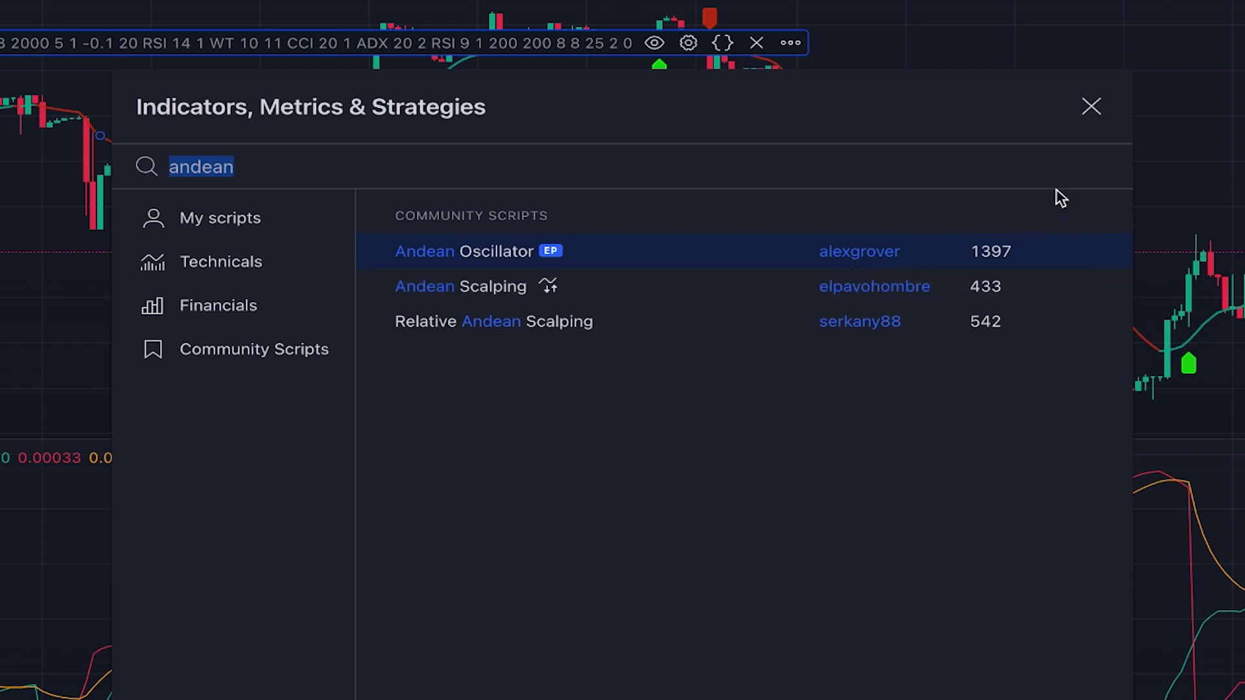
click(1093, 106)
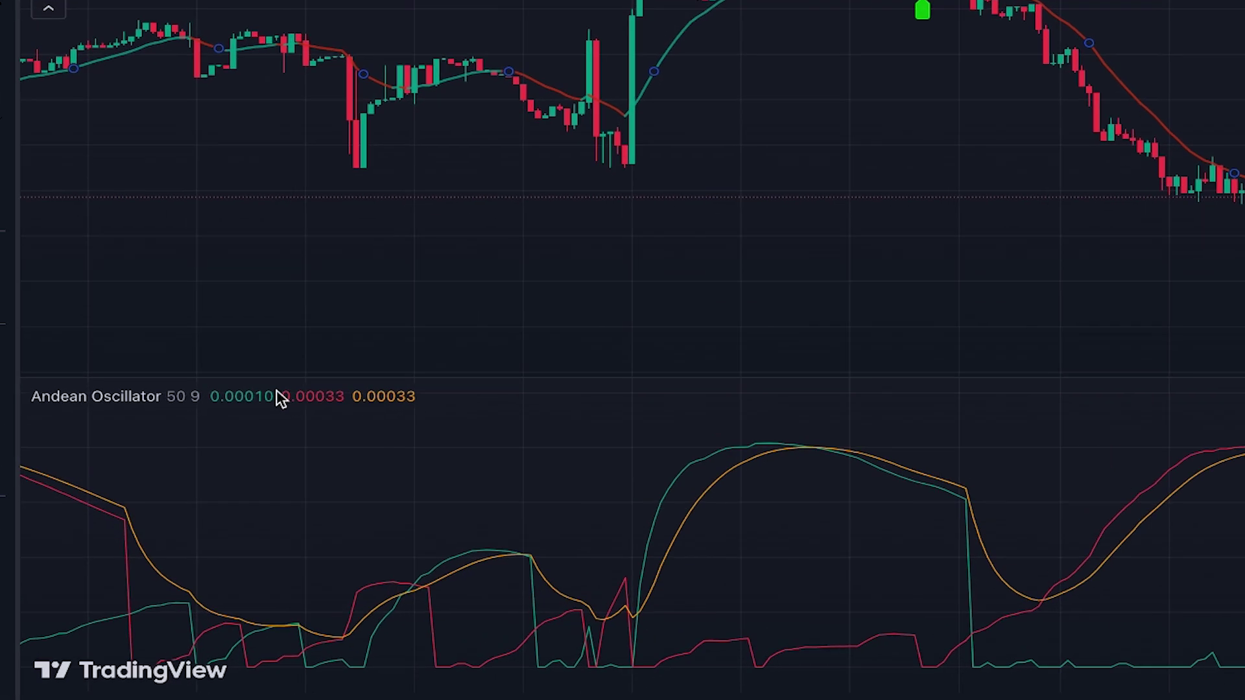
Set the Andean Oscillator Length to 99 and Signal Length to 11.
click(249, 395)
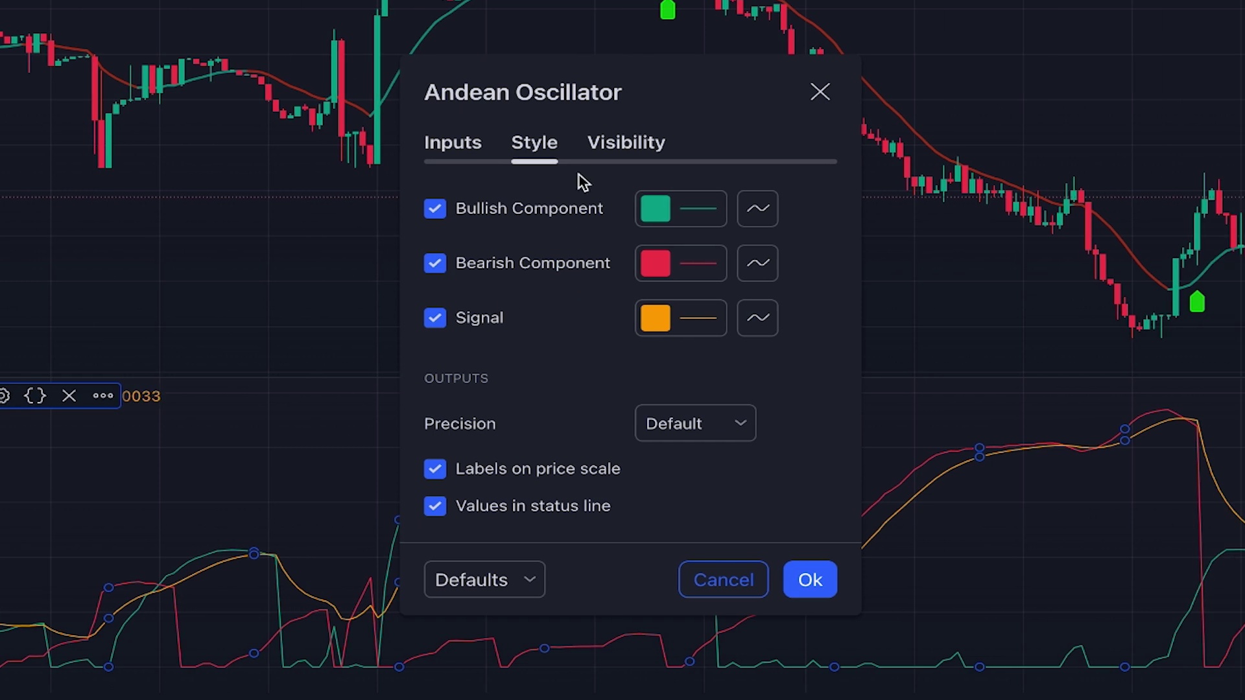
click(470, 144)
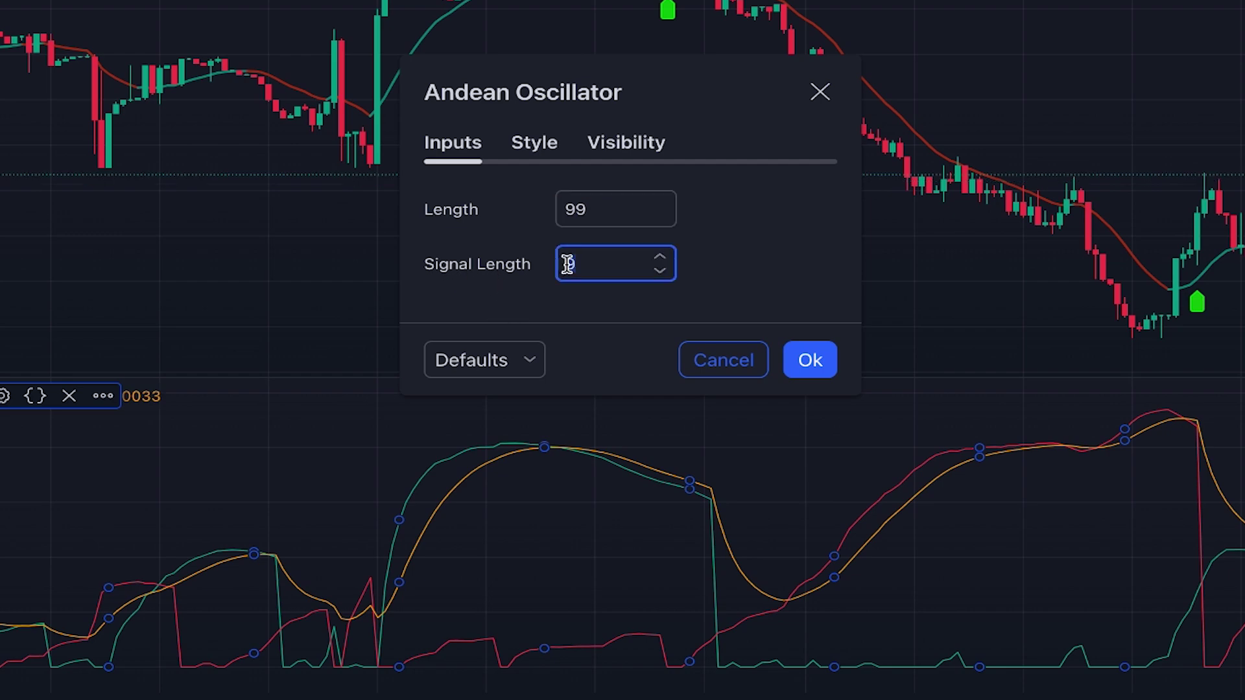
text(11)
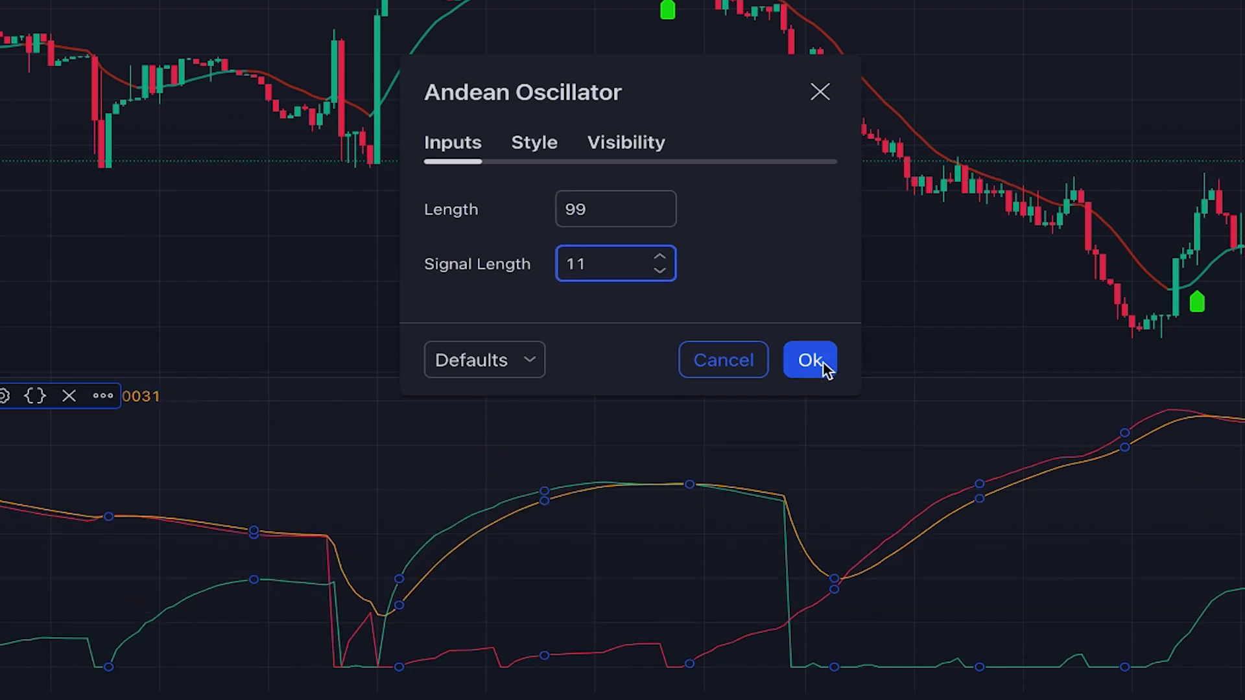
click(827, 369)
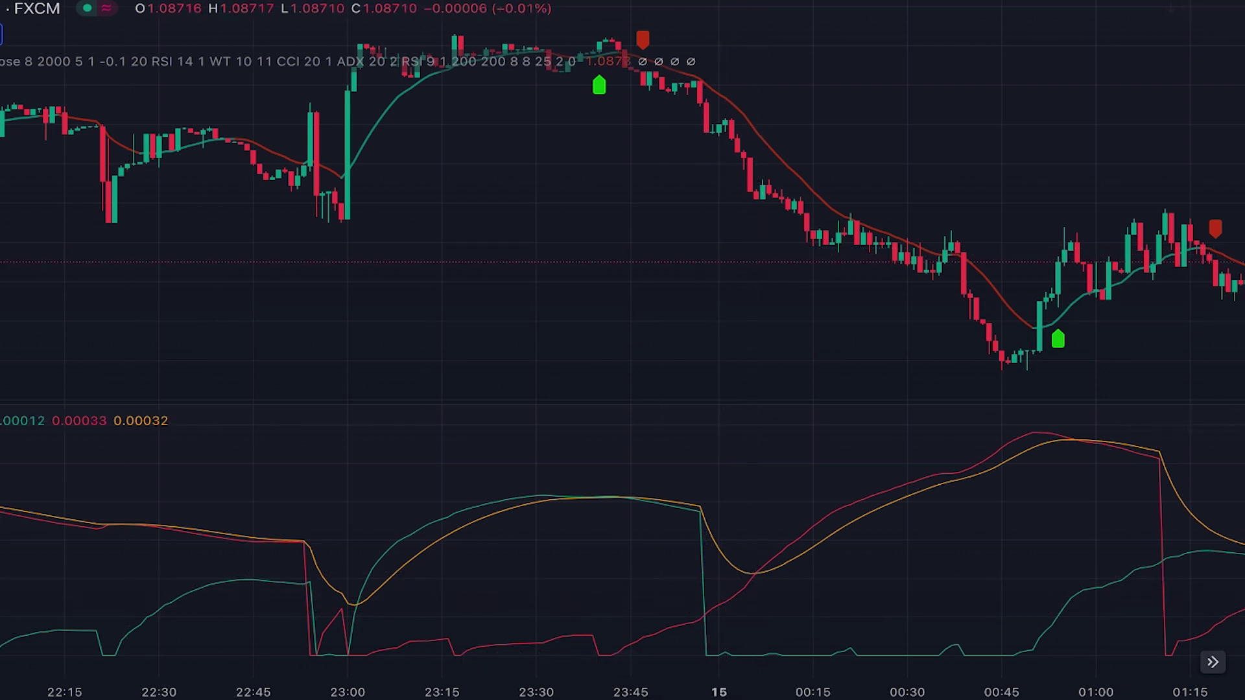
Place a short position at the 00:08 sell signal with its target extended to the later low.
click(767, 185)
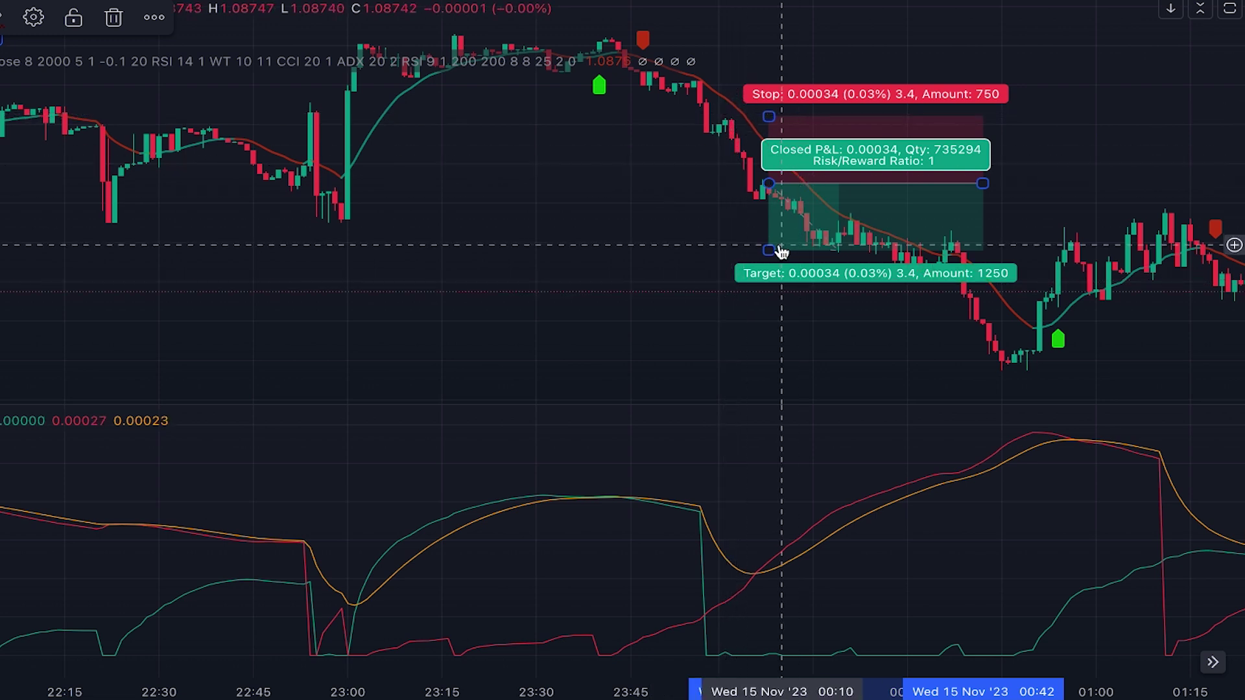
drag(768, 250, 765, 327)
scroll(766, 327, right, 5)
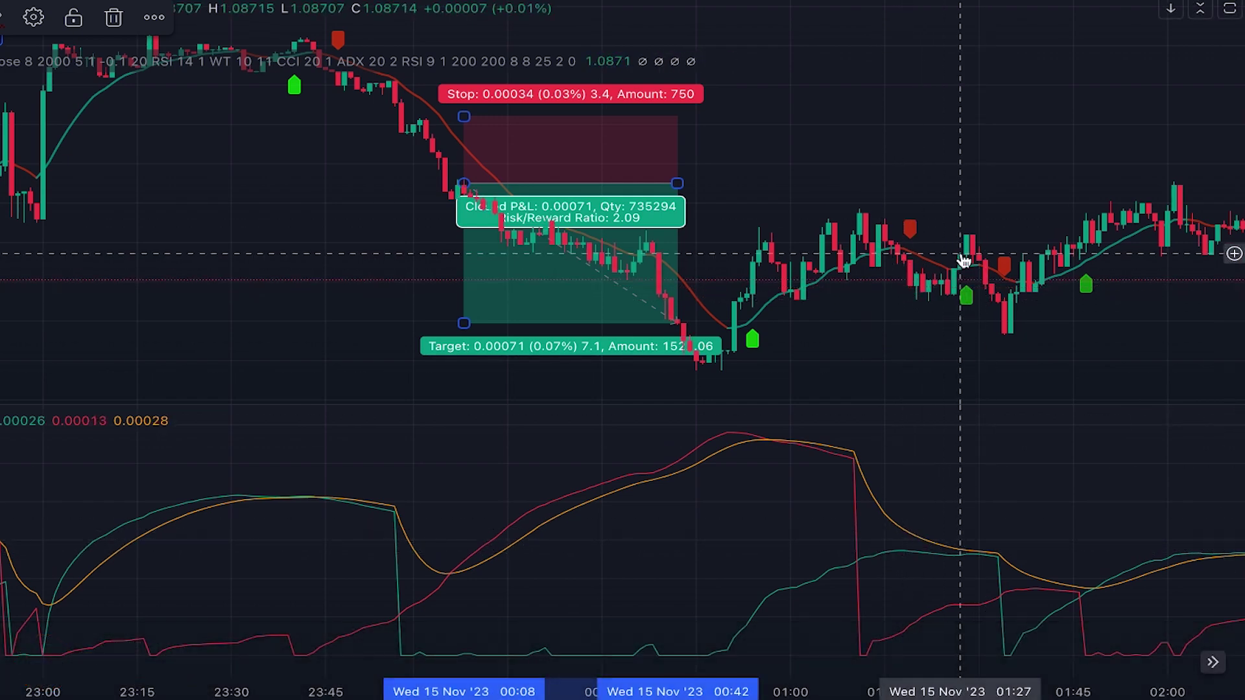
scroll(770, 349, right, 2)
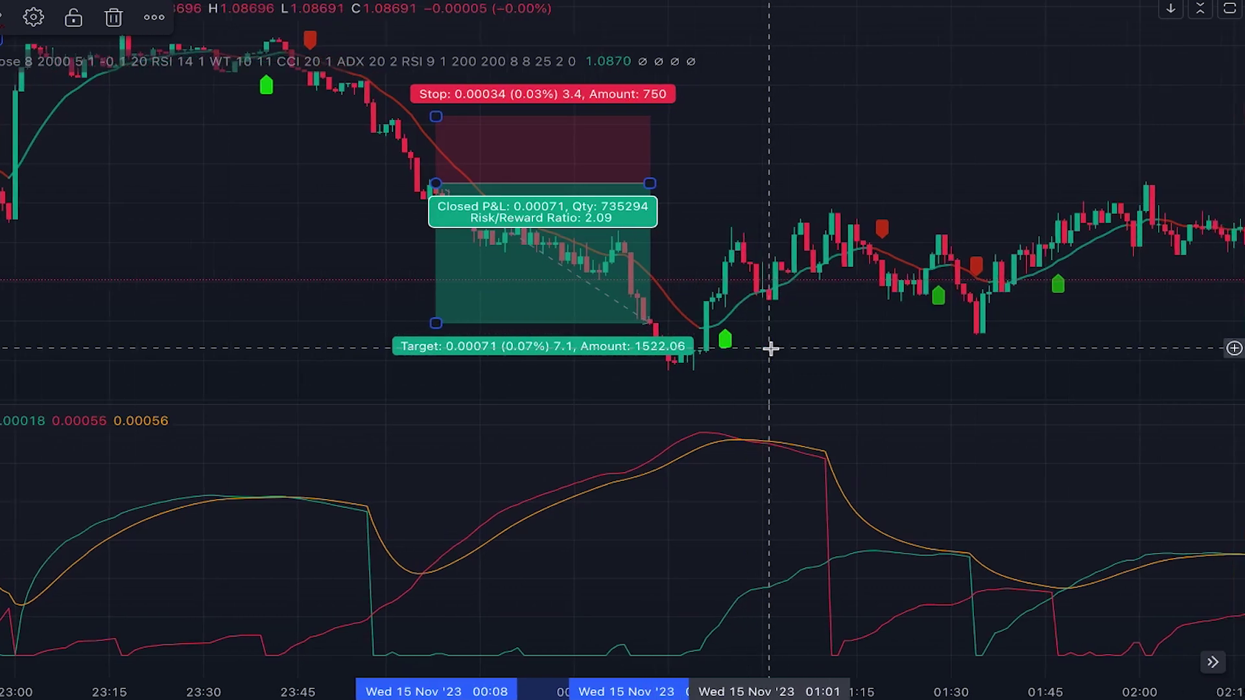
scroll(771, 349, right, 5)
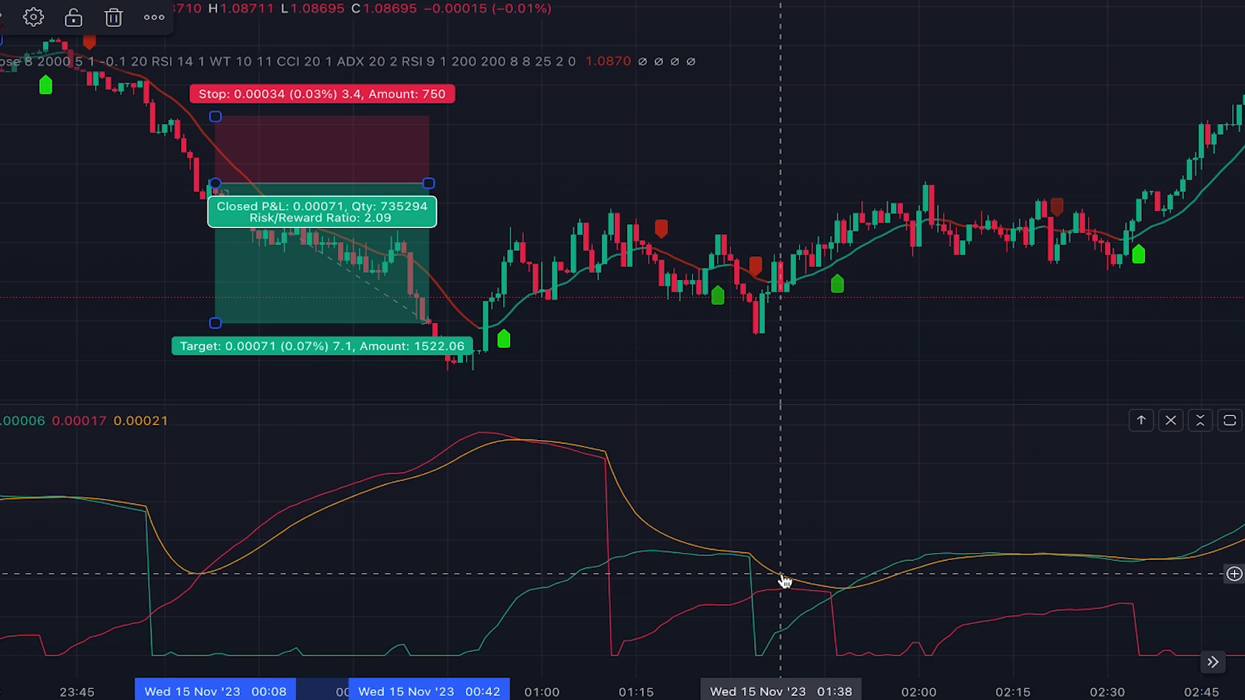
Place a long position at the 01:50 buy signal with a 0.00037 stop.
click(853, 592)
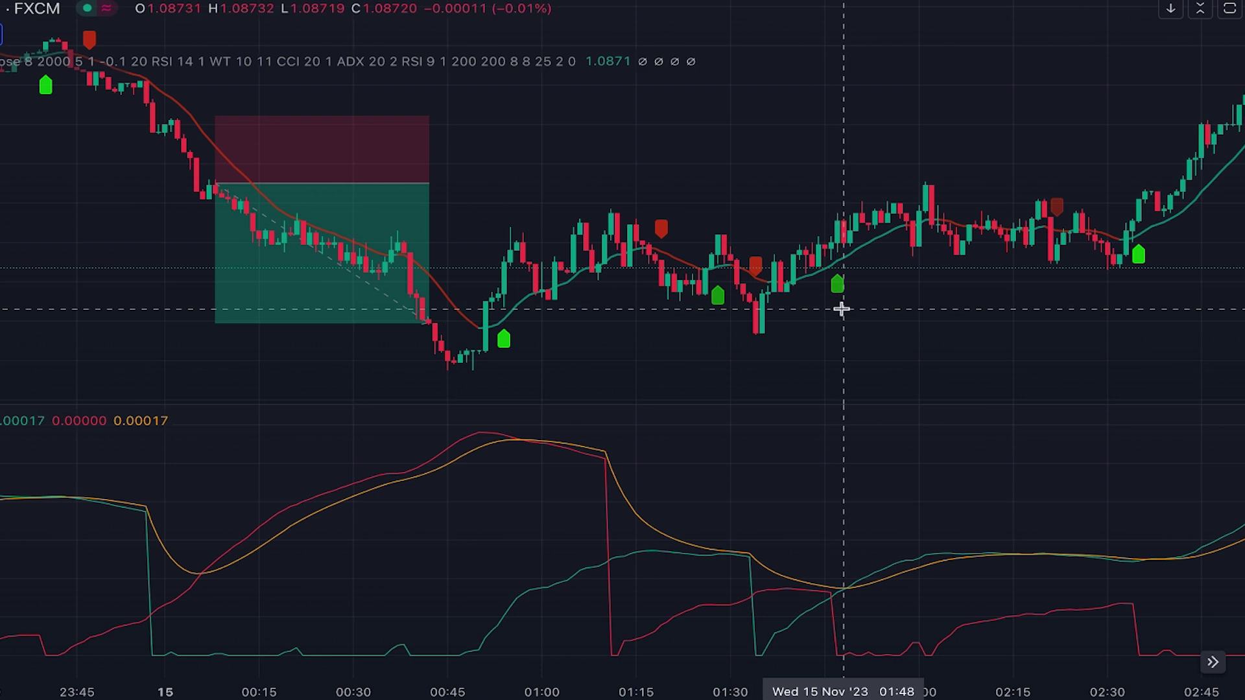
click(855, 231)
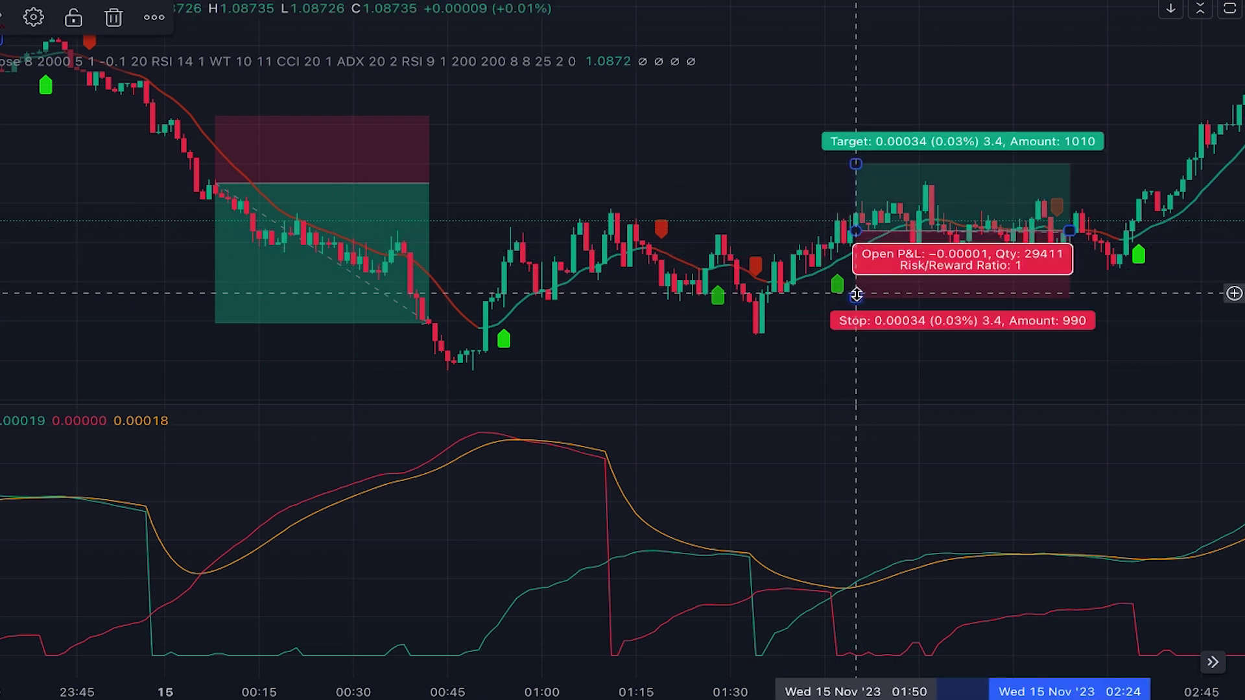
drag(856, 296, 858, 337)
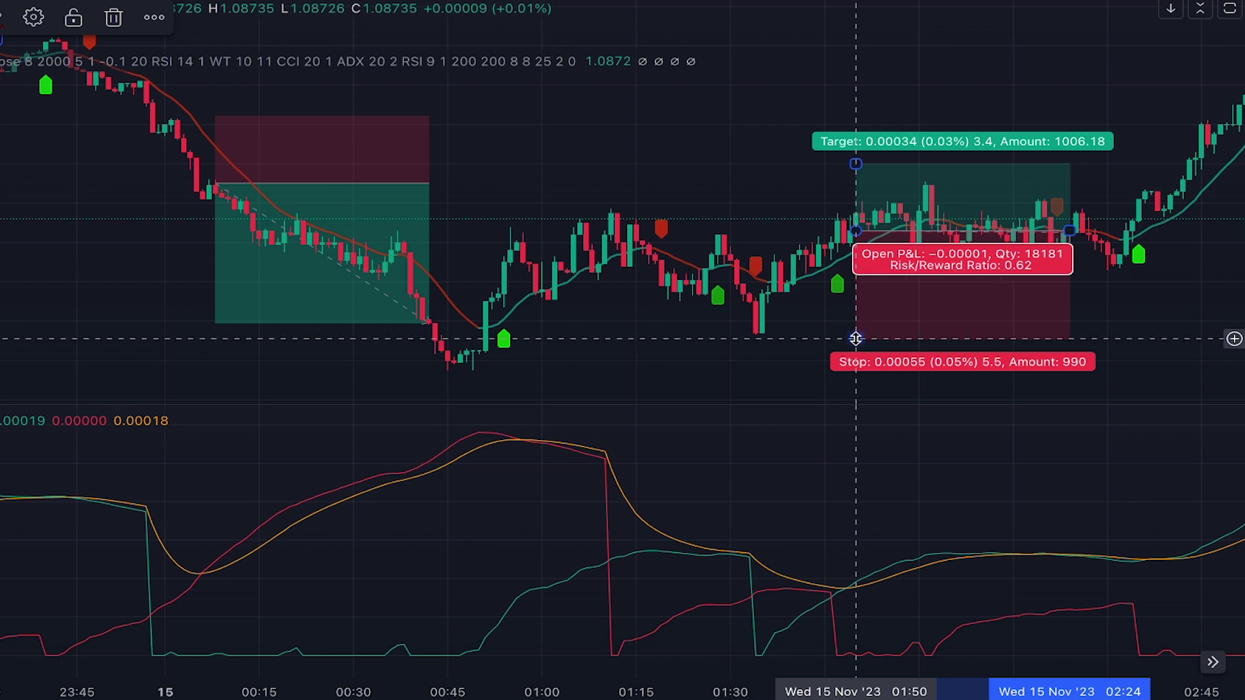
drag(856, 338, 856, 302)
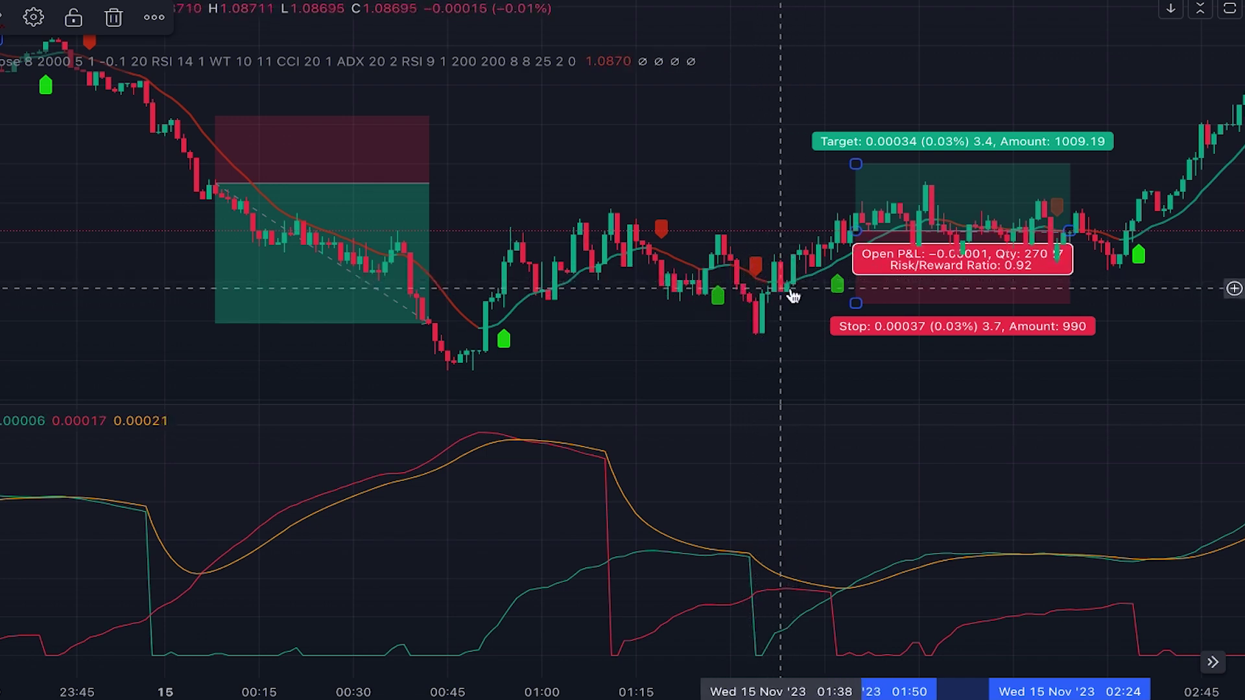
scroll(778, 285, right, 5)
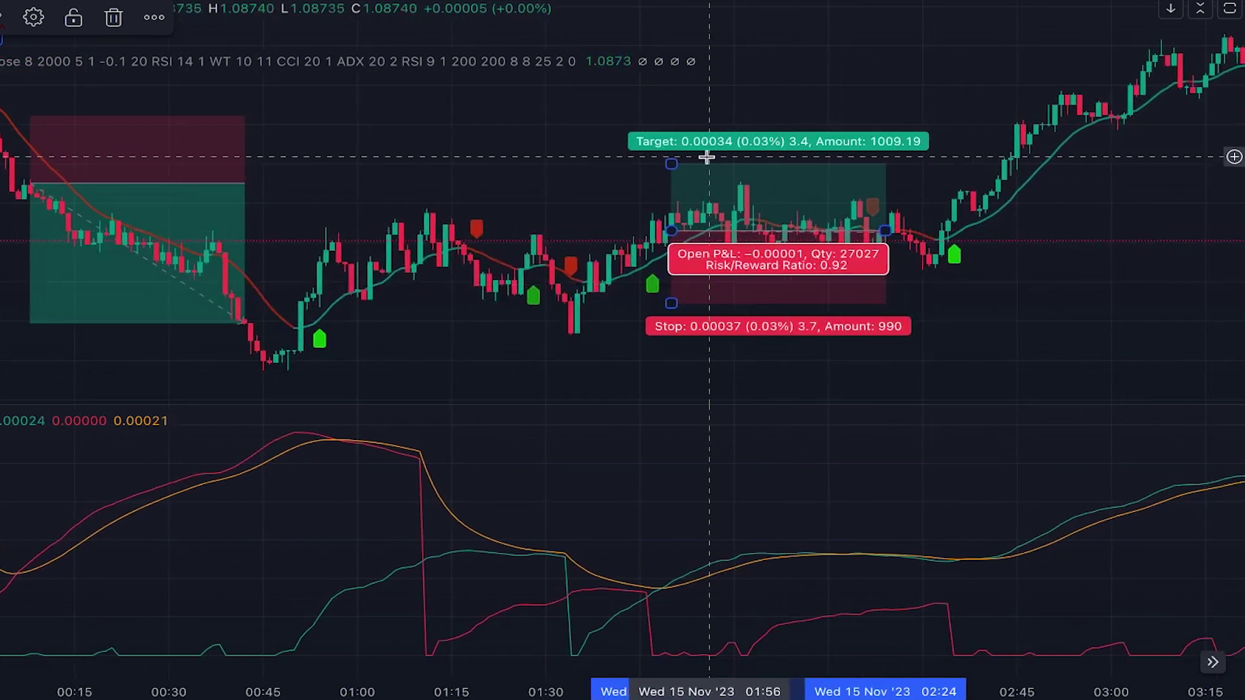
Raise the long position's target to 0.00079 and shorten its duration.
drag(671, 164, 671, 75)
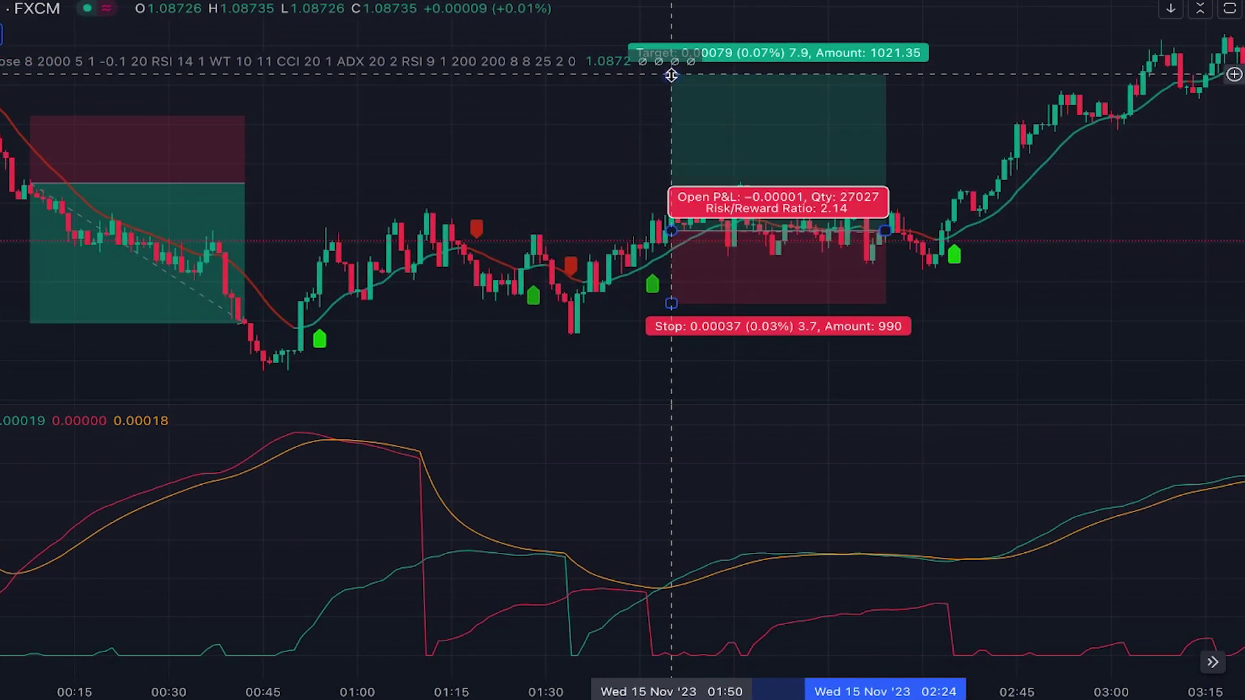
drag(885, 230, 772, 232)
click(883, 210)
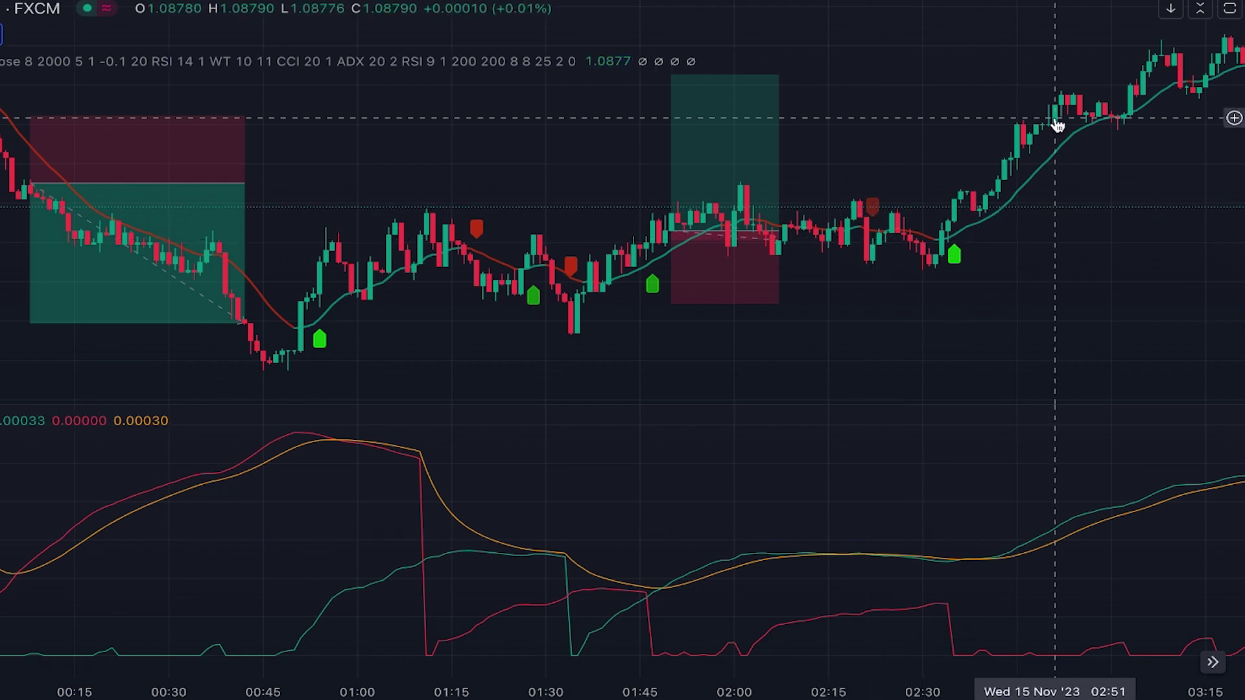
scroll(1057, 123, right, 5)
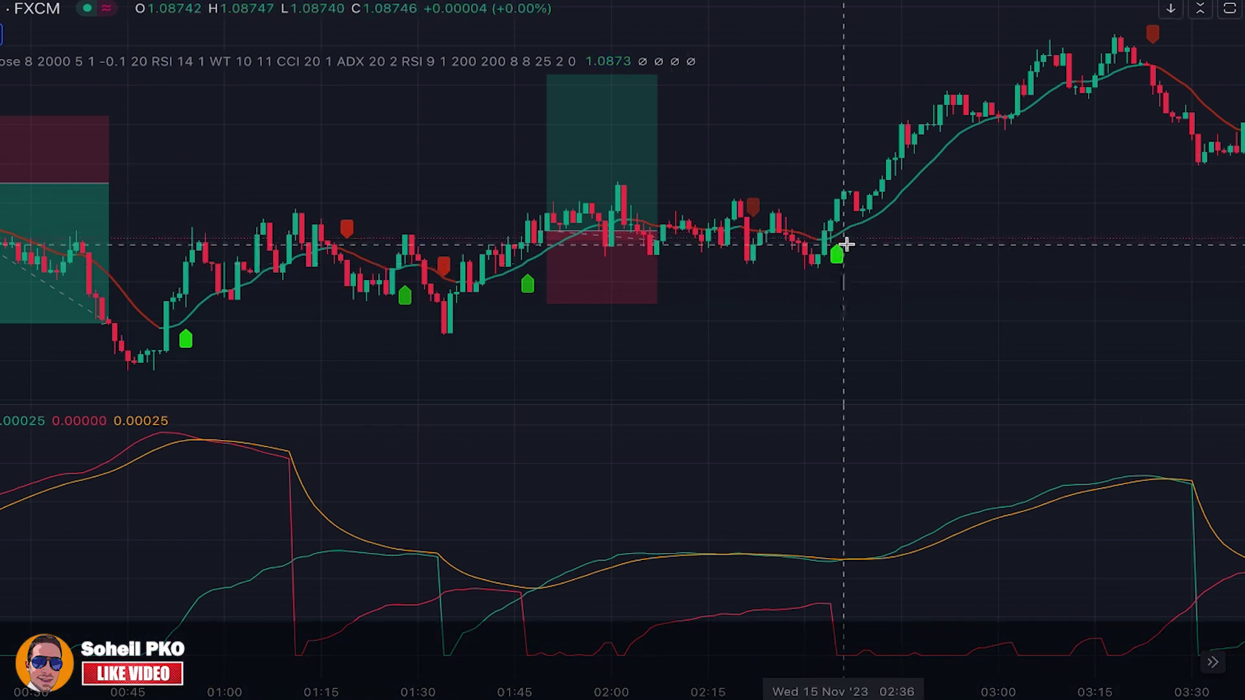
Place a long position at the 02:42 buy signal with its target raised to 0.00078.
click(882, 192)
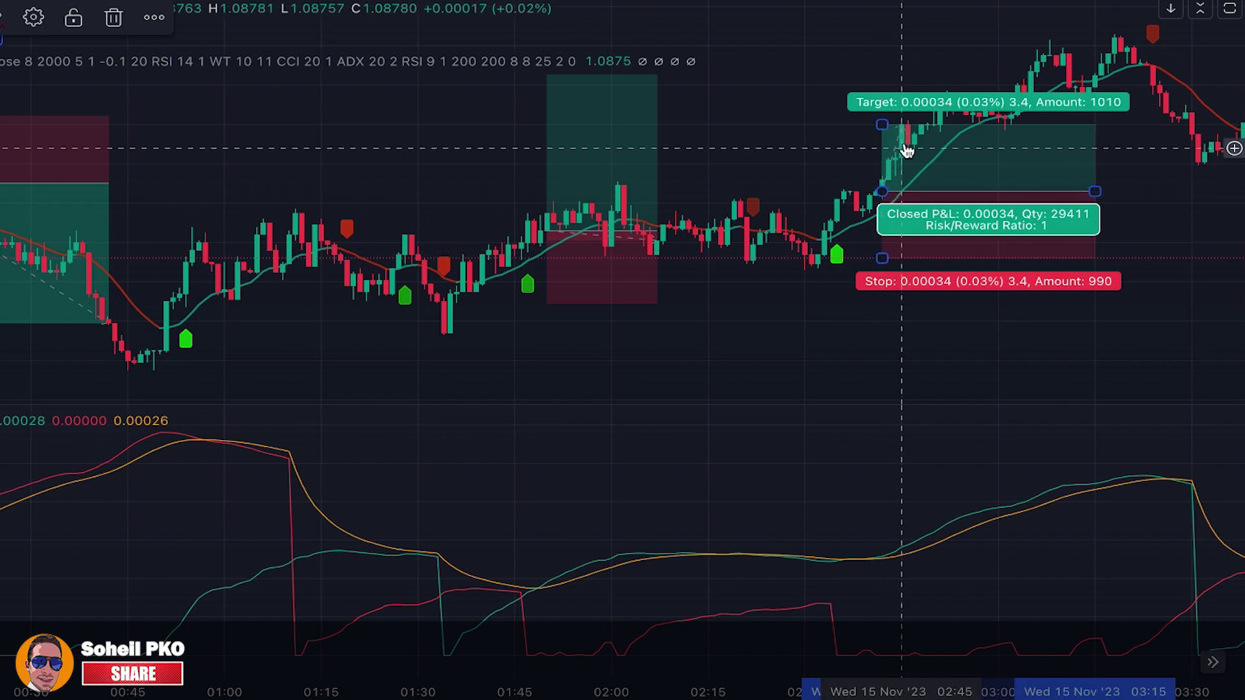
drag(884, 124, 883, 38)
scroll(883, 38, right, 5)
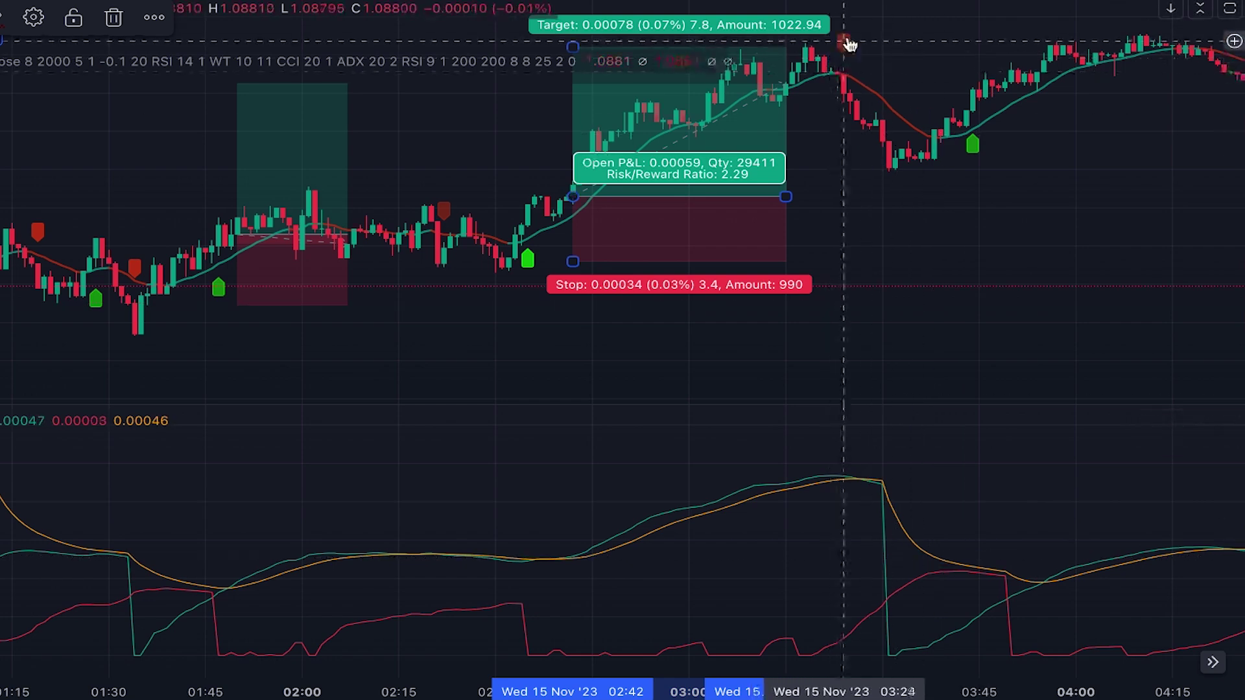
scroll(934, 202, right, 5)
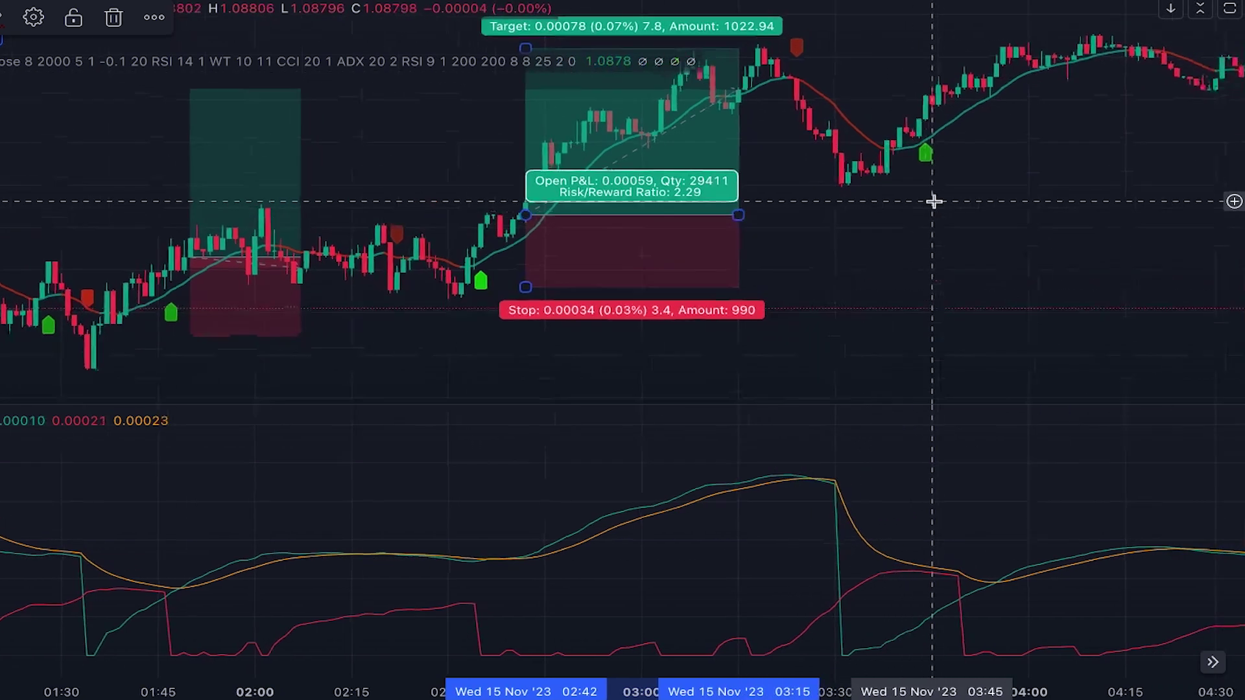
scroll(933, 202, right, 5)
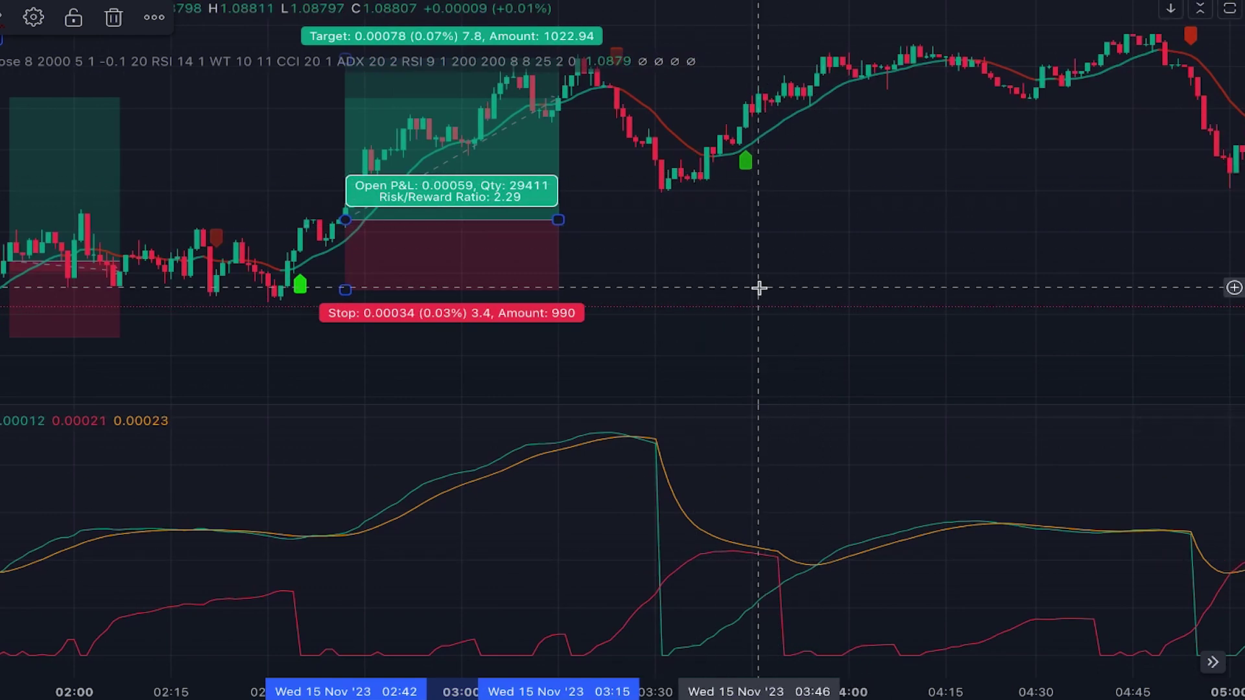
scroll(759, 288, left, 8)
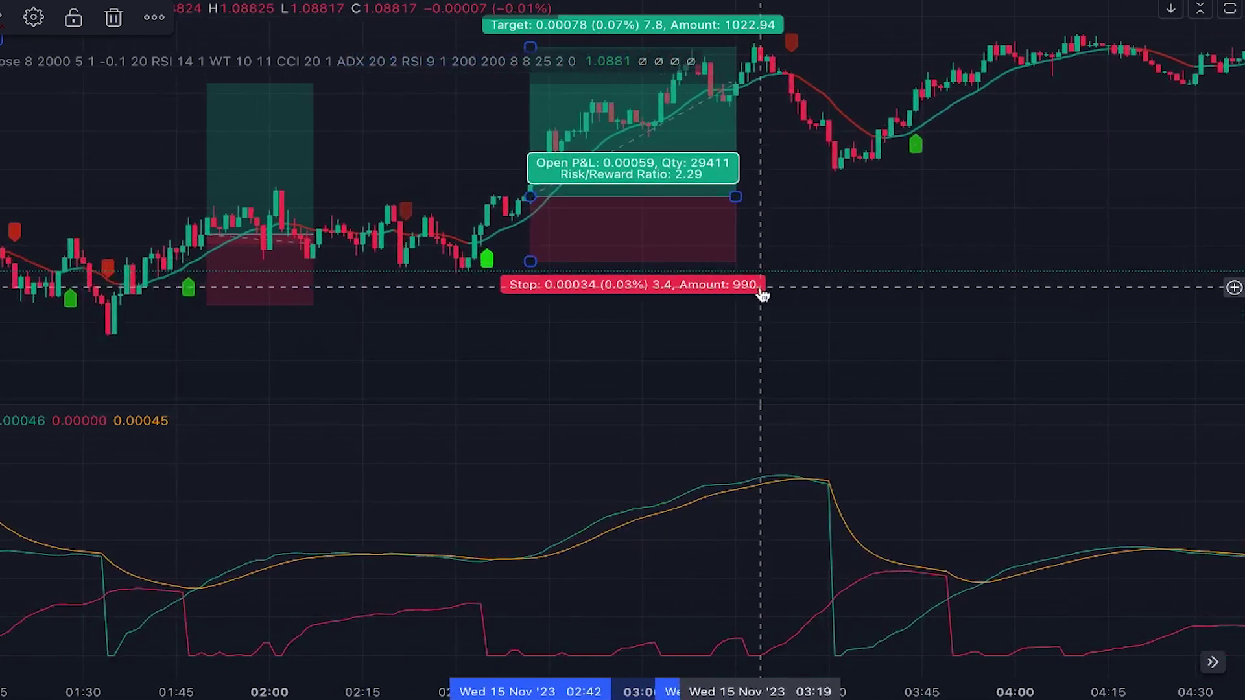